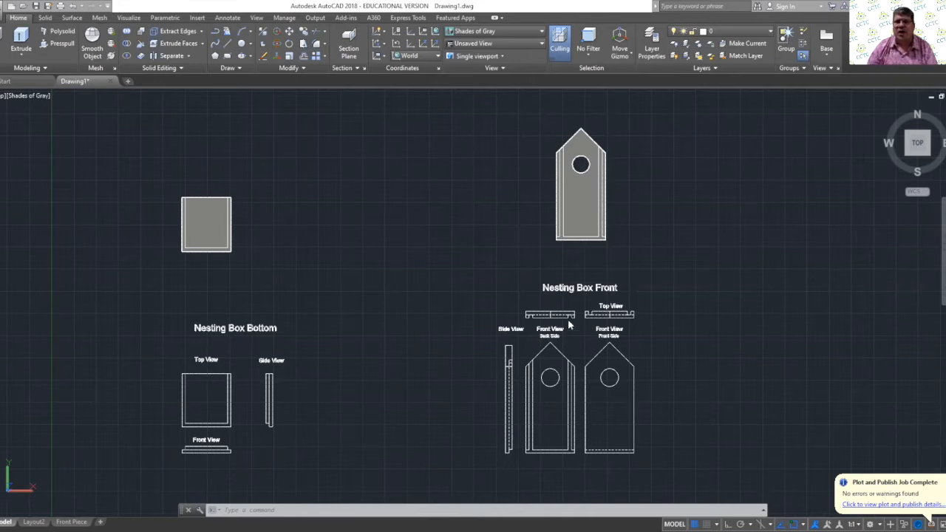
- Set the model to an isometric view and orbit it so the nesting box front solid is seen at an angle
scroll(684, 343, "down", 1)
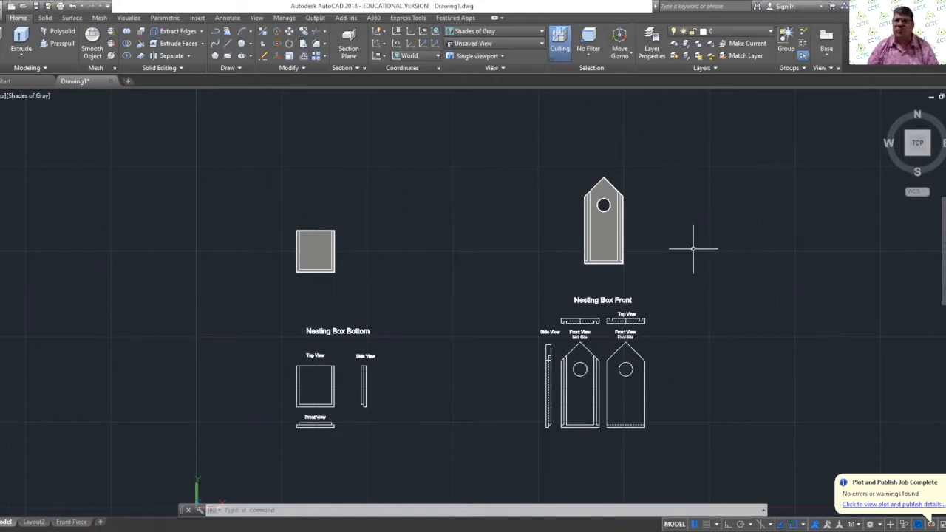
left_click(908, 153)
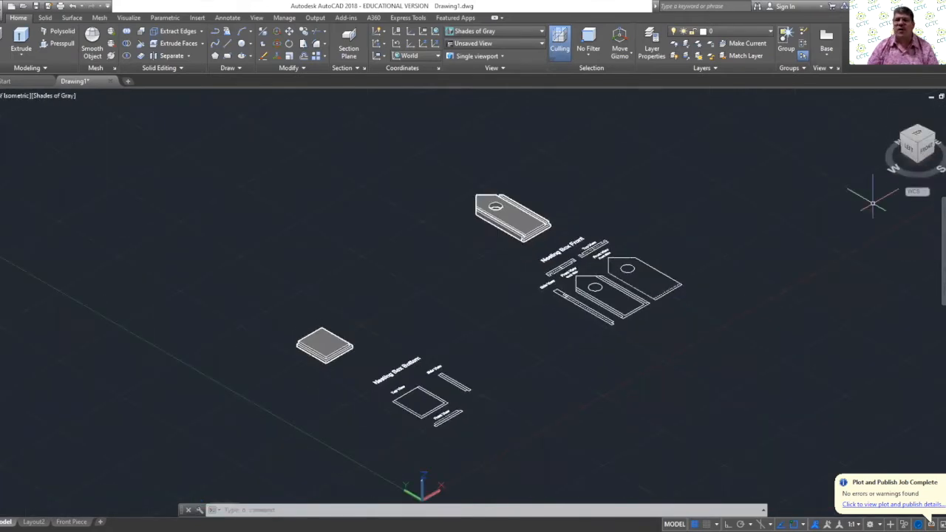
scroll(519, 212, "up", 5)
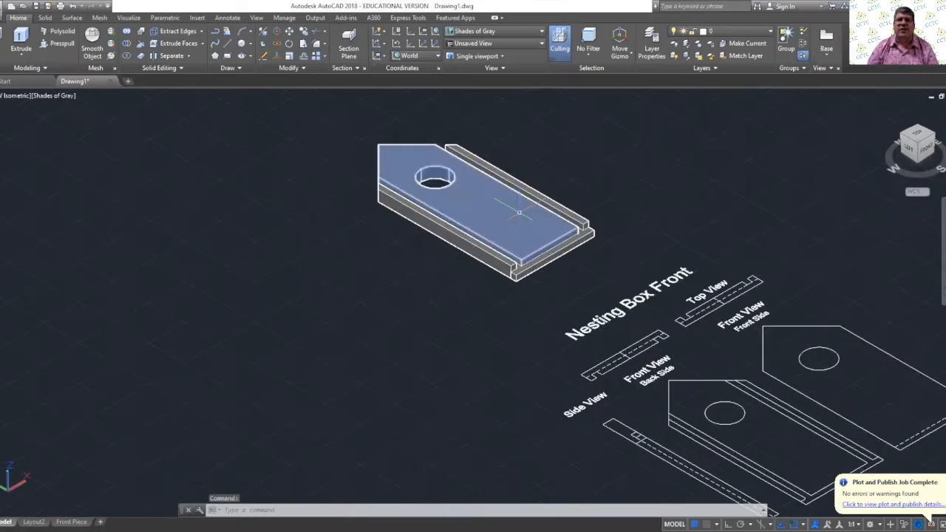
scroll(518, 212, "down", 5)
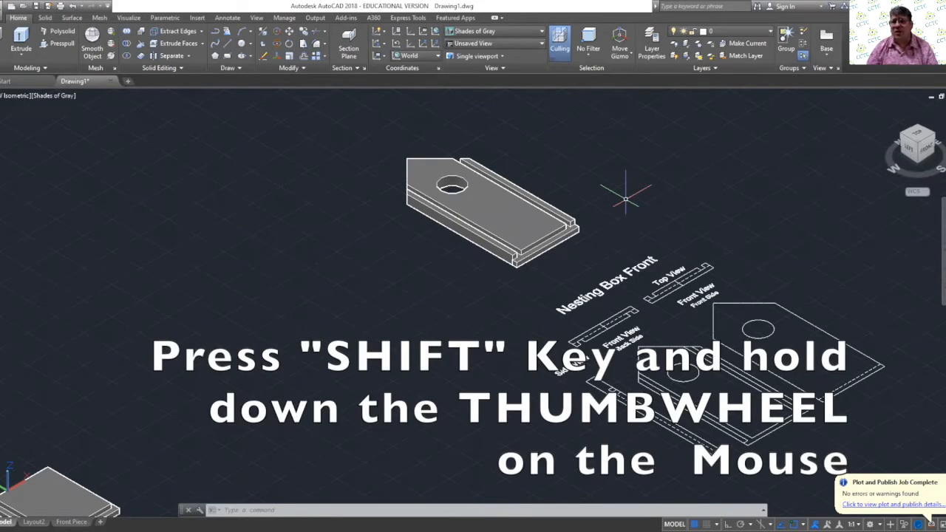
middle_click_drag(626, 198, 609, 224, "shift")
scroll(725, 219, "up", 2)
middle_click_drag(729, 227, 596, 256)
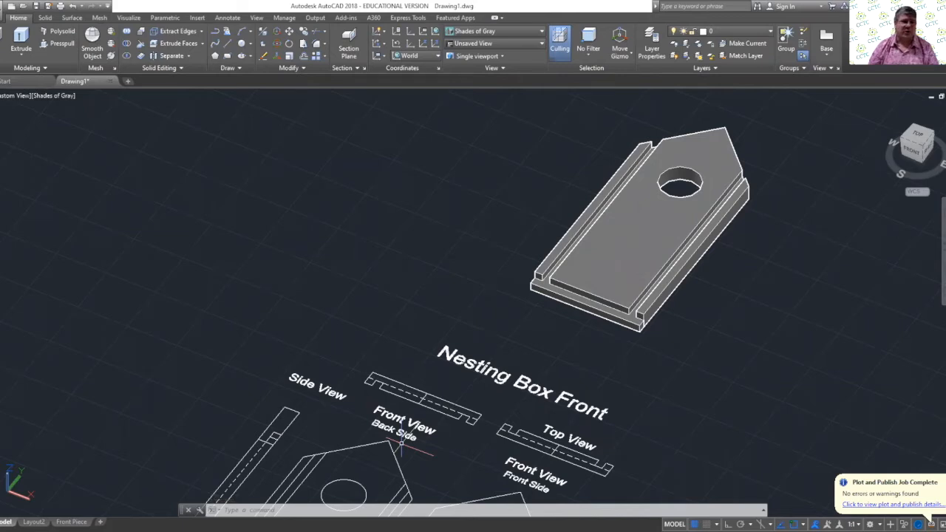
- Open Layout2 in paper space and delete the existing viewport from the sheet
left_click(34, 522)
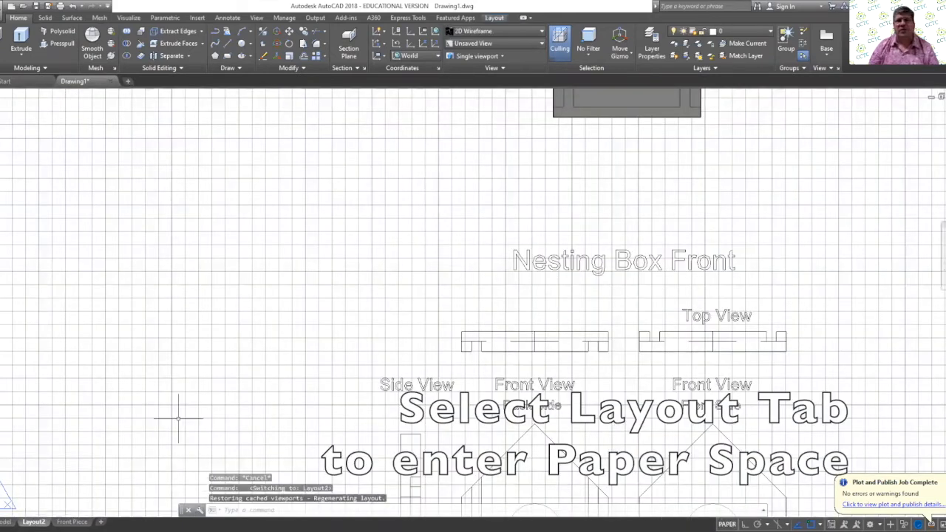
scroll(231, 382, "down", 5)
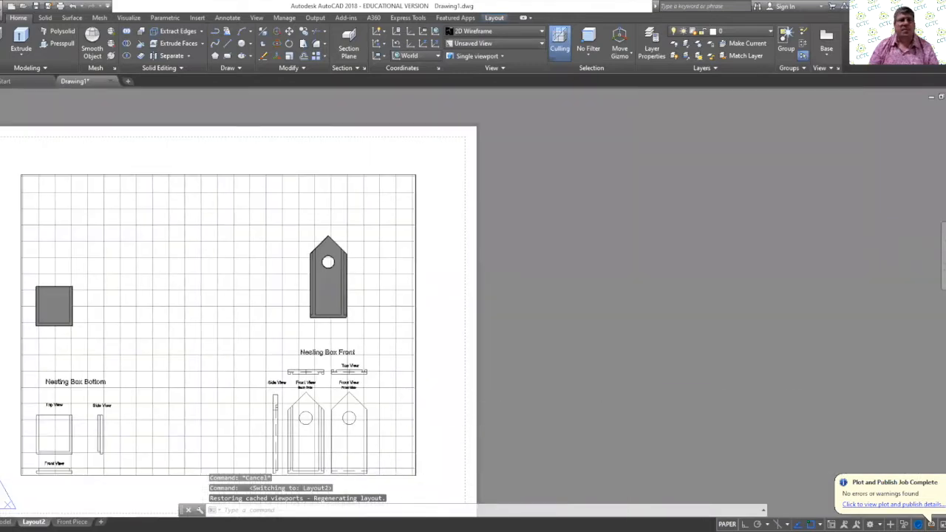
middle_click_drag(269, 385, 432, 358)
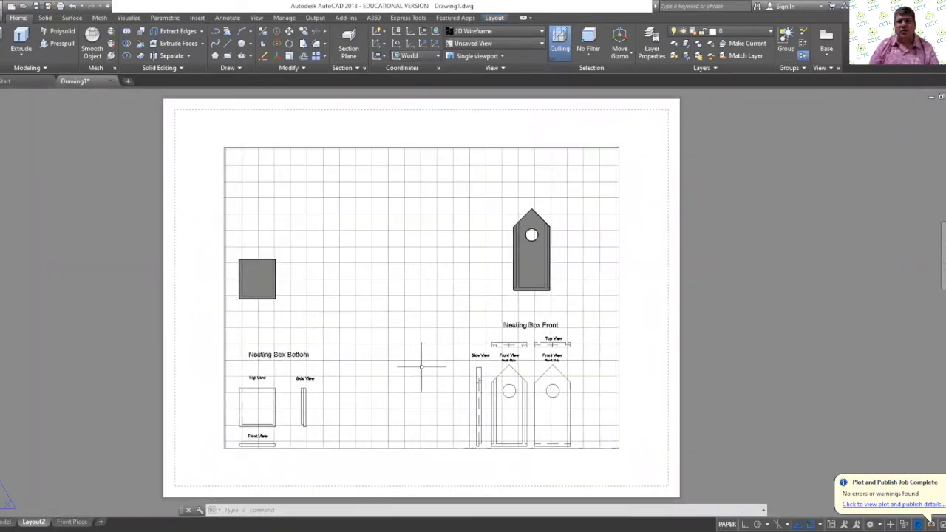
scroll(427, 193, "down", 2)
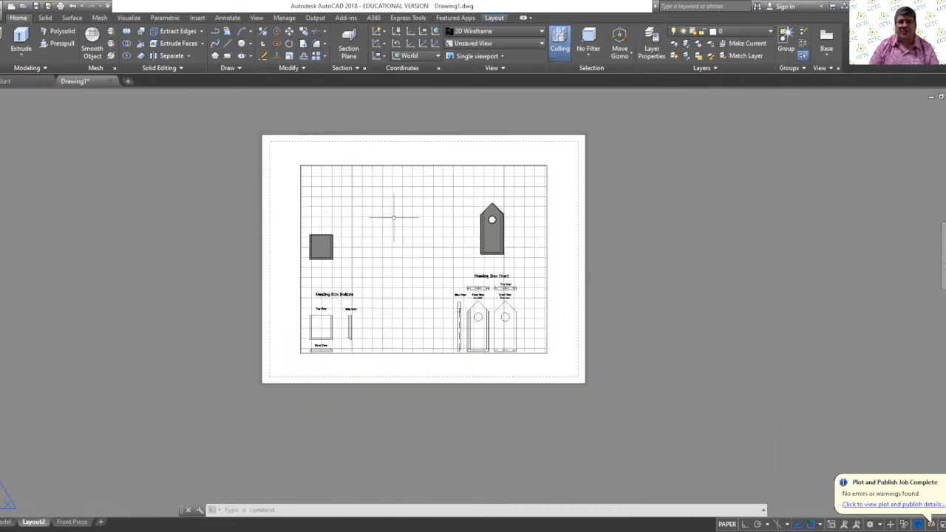
left_click(447, 165)
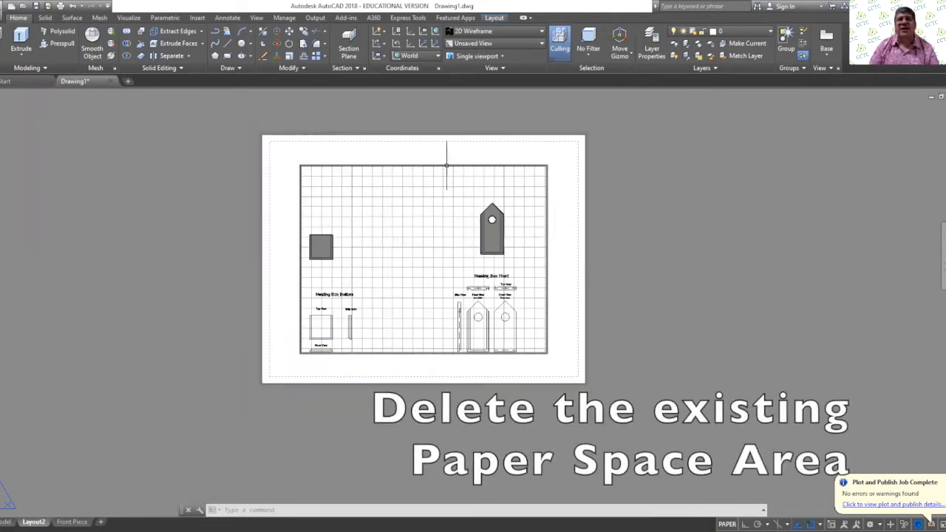
key("Delete")
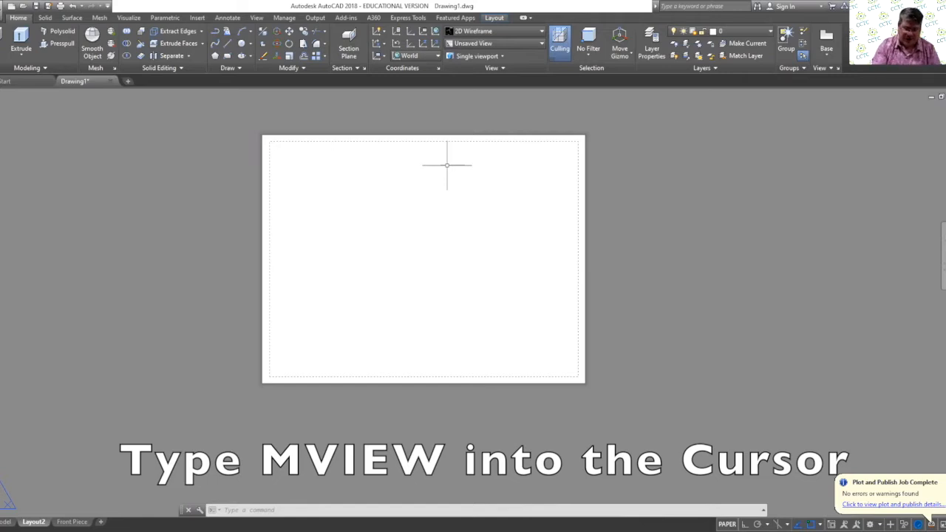
- Create a new MVIEW viewport covering the left half of the sheet, slightly beyond the paper edges
type("MV")
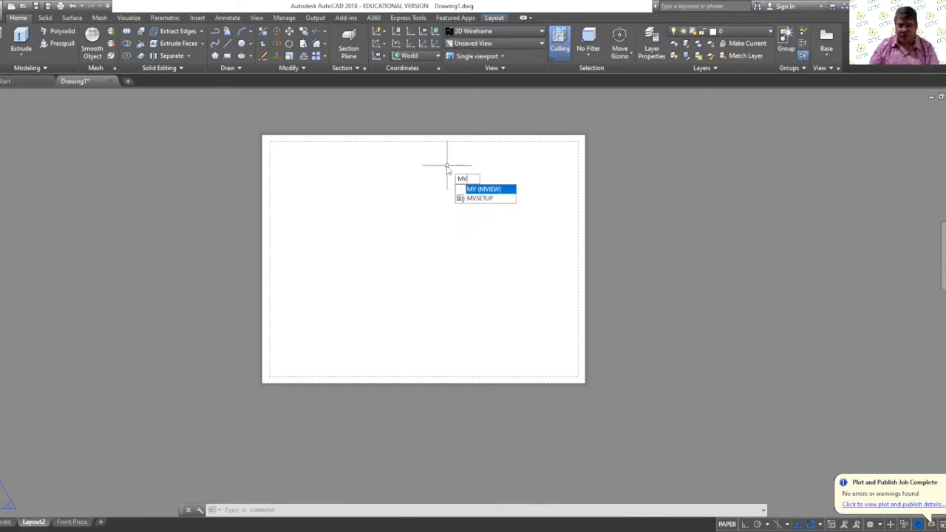
key("Return")
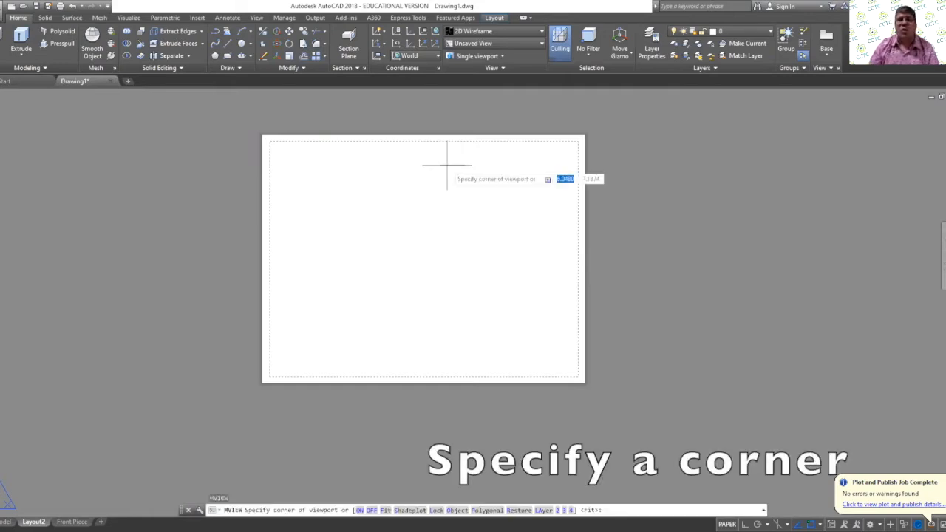
left_click(258, 131)
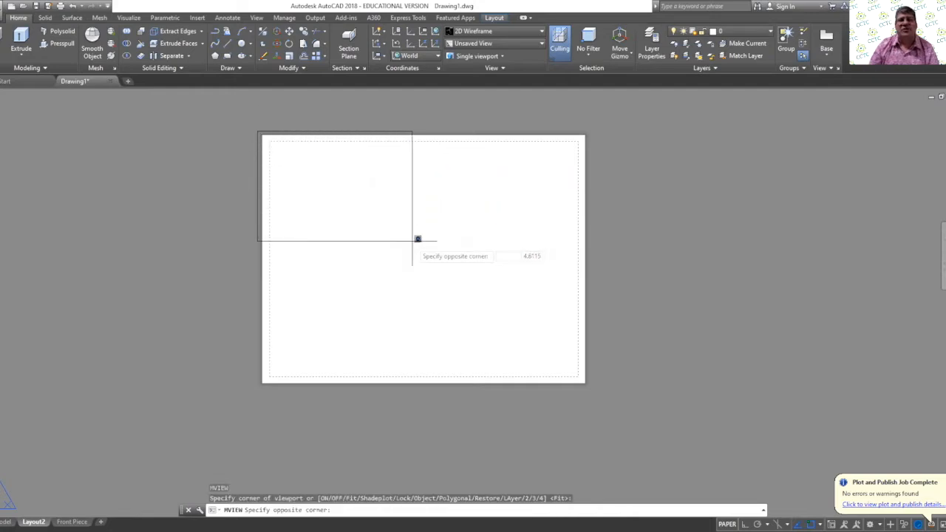
left_click(425, 387)
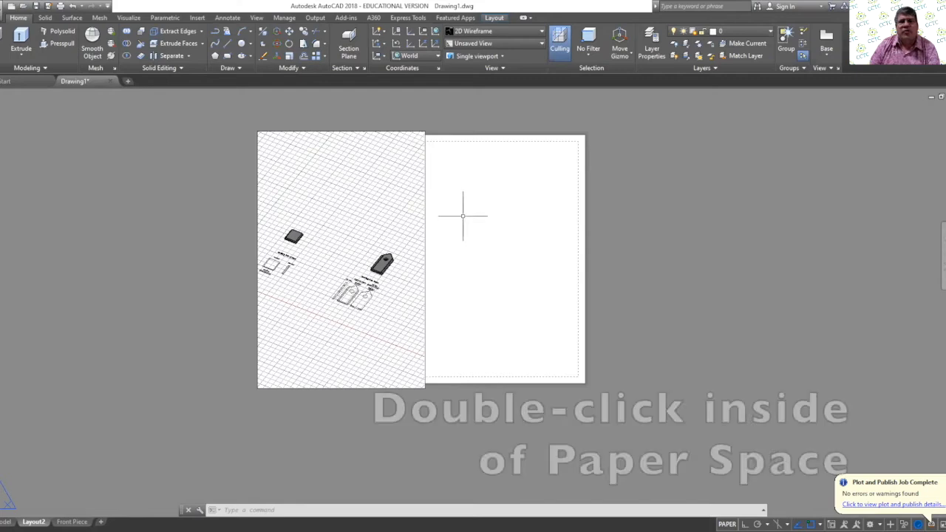
- Activate the left viewport and orbit and frame its view so the 3D nesting box front fills it
double_click(371, 204)
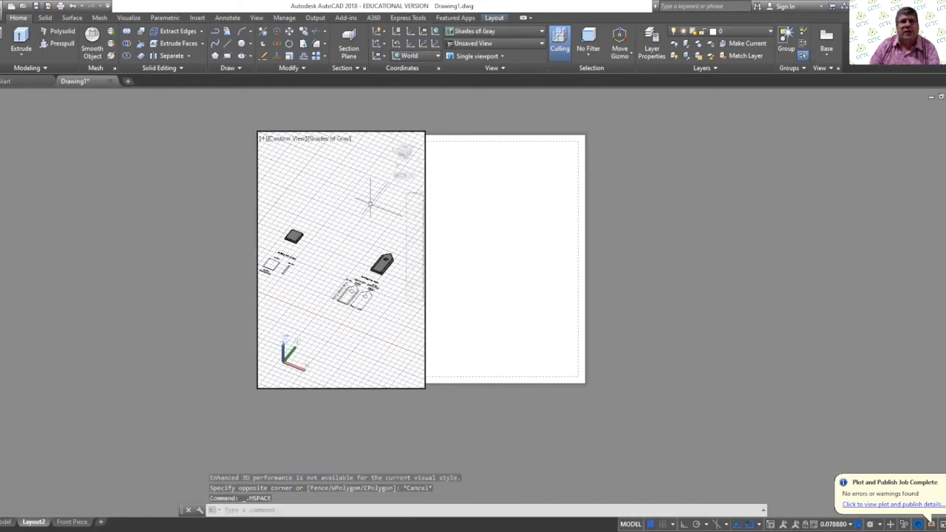
scroll(382, 264, "up", 3)
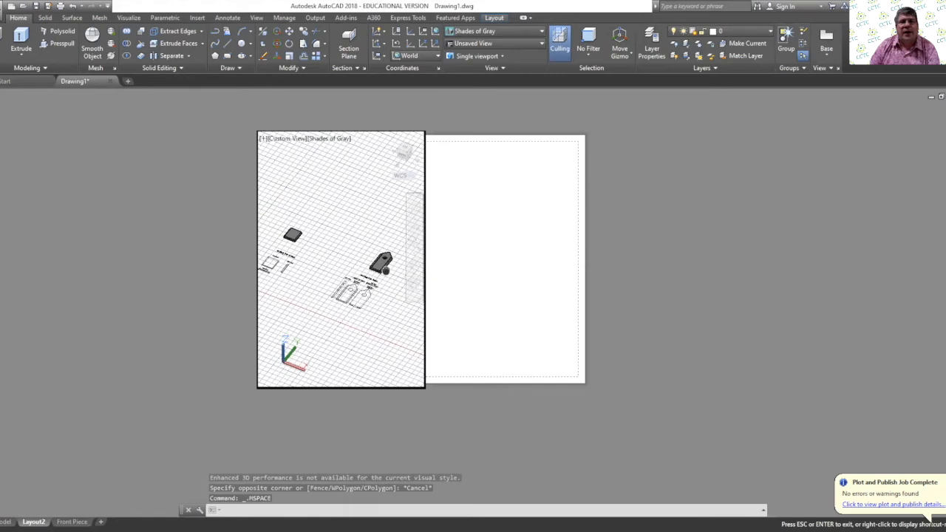
scroll(382, 265, "up", 5)
middle_click_drag(386, 258, 357, 255)
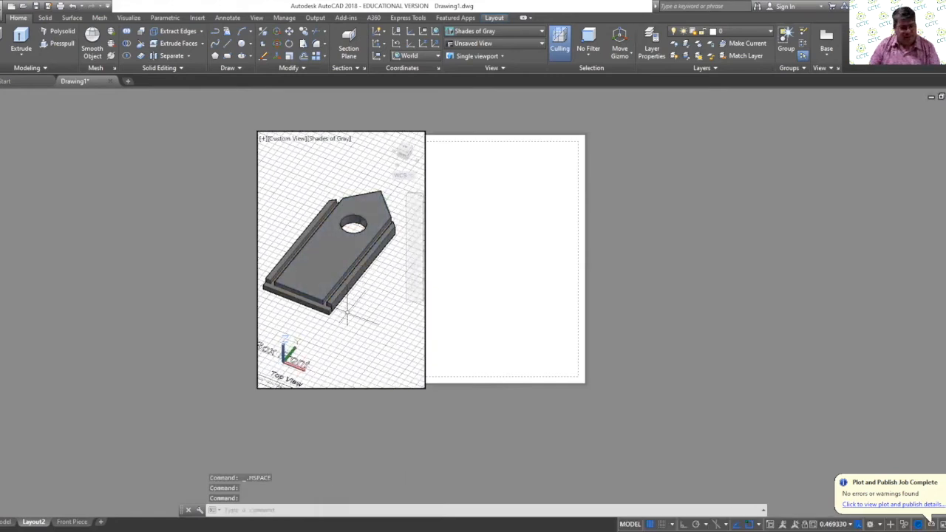
middle_click_drag(345, 318, 384, 332, "shift")
scroll(385, 312, "up", 1)
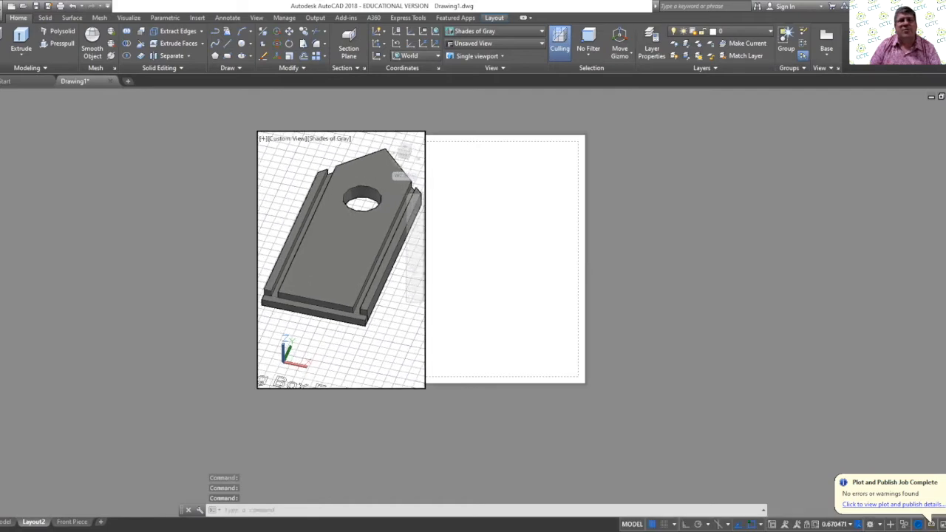
left_click(414, 210)
left_click_drag(351, 193, 350, 189)
middle_click_drag(350, 187, 351, 214)
key("Escape")
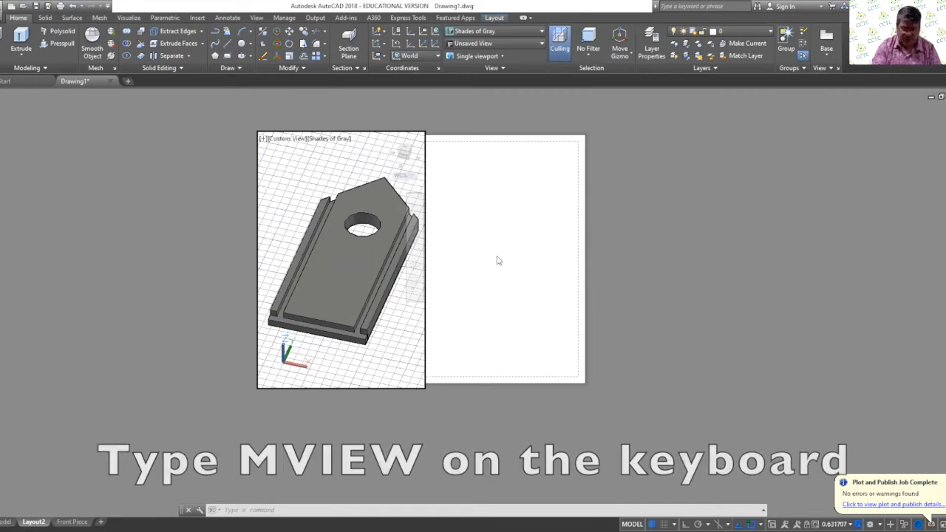
- Create a second MVIEW viewport covering the right half of the sheet, adjoining the first one
type("MV")
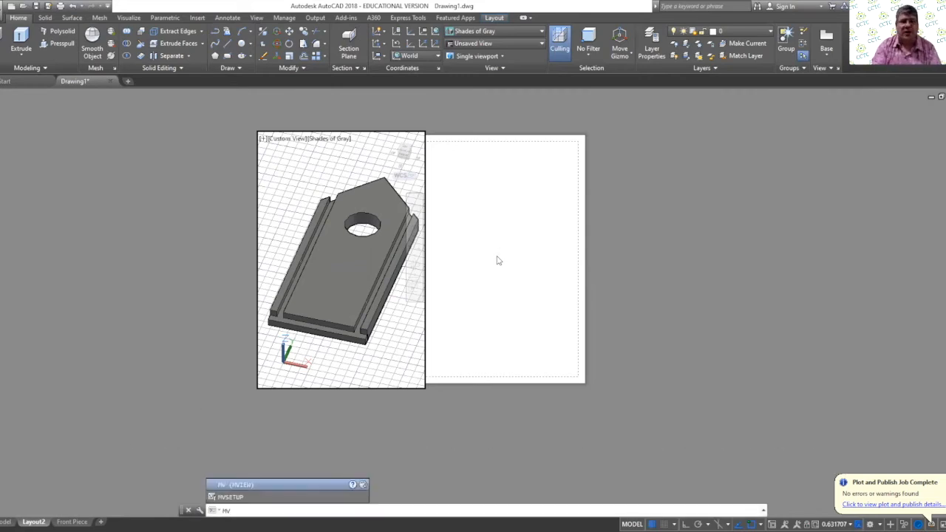
key("Return")
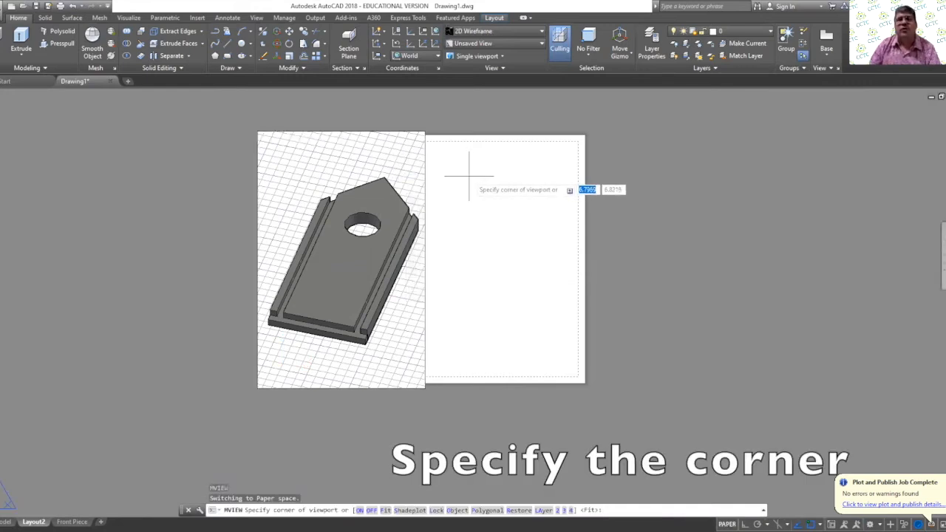
left_click(425, 131)
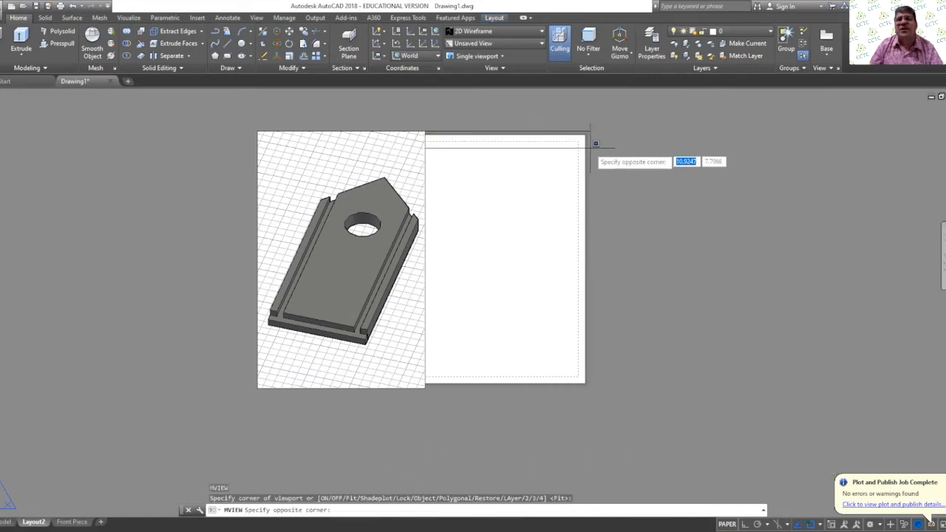
left_click(593, 387)
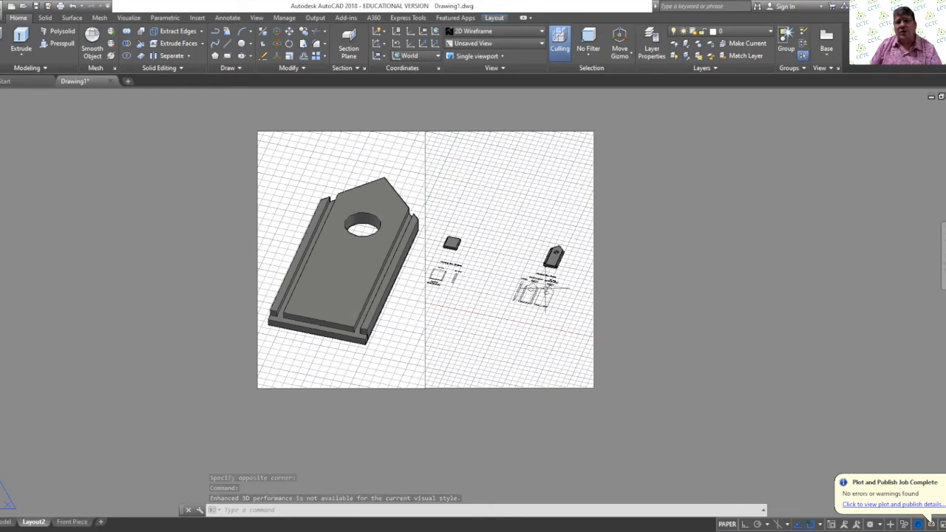
- Activate the right viewport and set it to the Top view, centred on the nesting box front
scroll(548, 289, "up", 6)
scroll(605, 273, "down", 4)
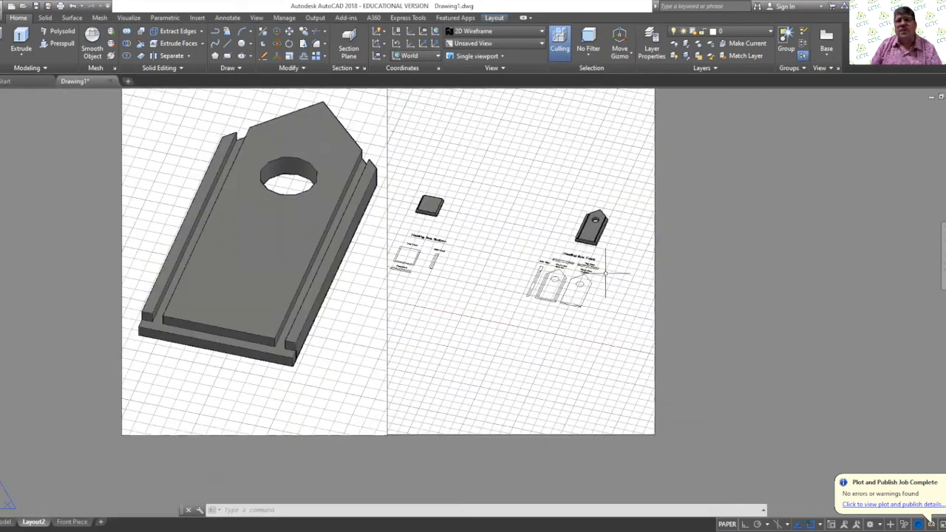
double_click(610, 327)
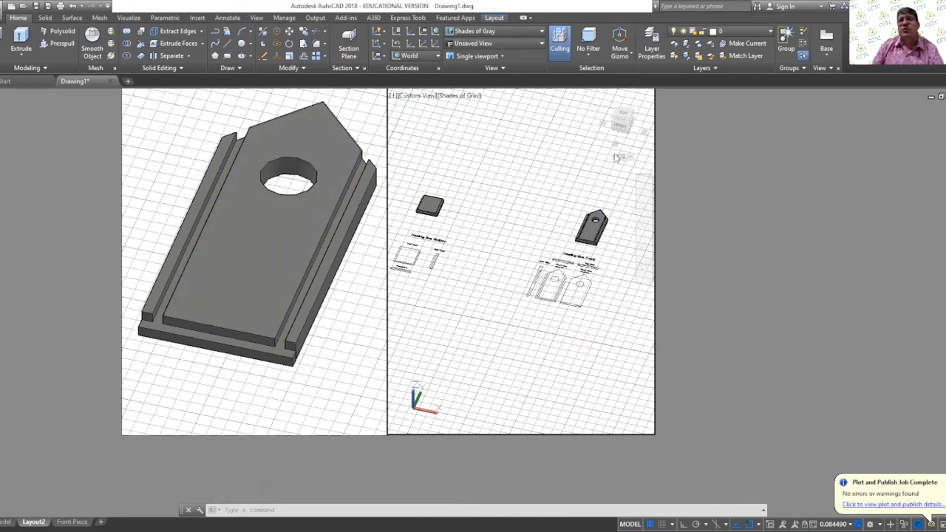
left_click(623, 117)
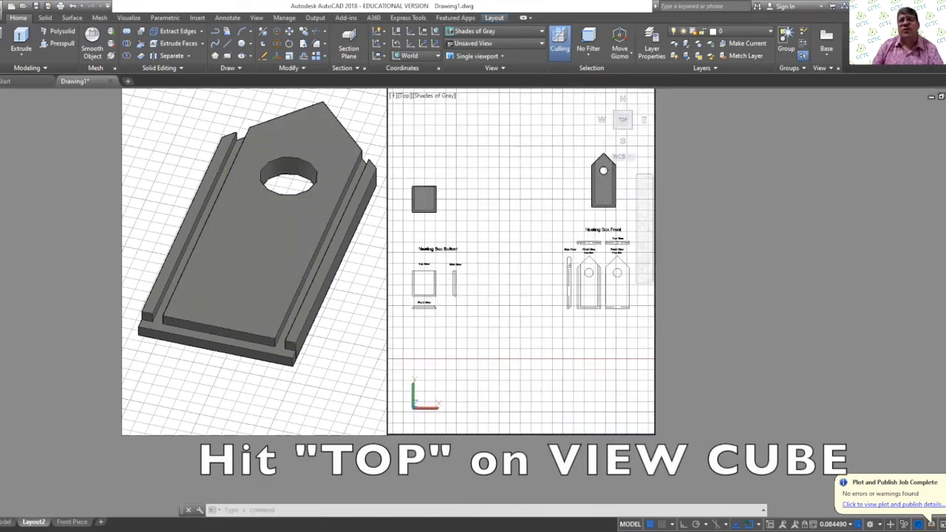
middle_click_drag(627, 222, 557, 224)
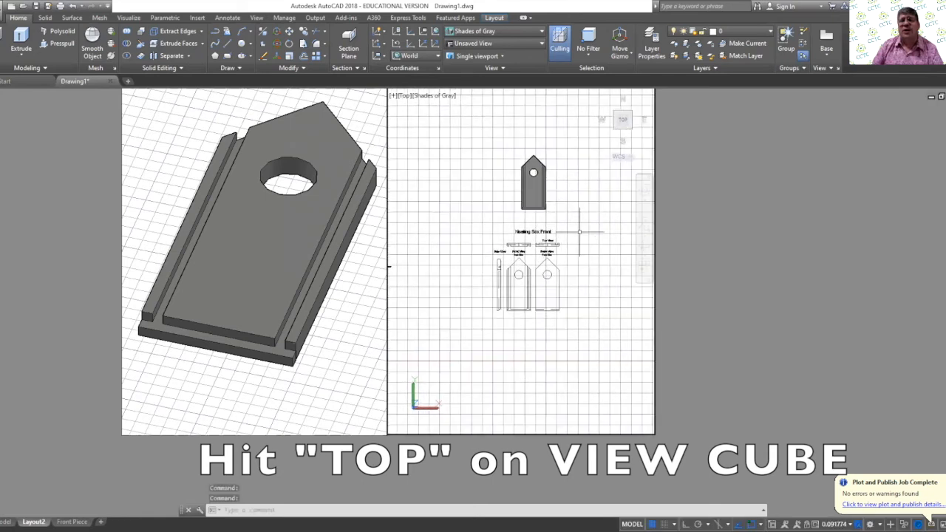
- Enlarge and centre the 2D Nesting Box Front views with their title in the right viewport, leaving nothing selected
mouse_move(580, 231)
left_mouse_down()
mouse_move(484, 236)
mouse_move(500, 310)
mouse_move(535, 335)
left_mouse_up()
left_click(624, 126)
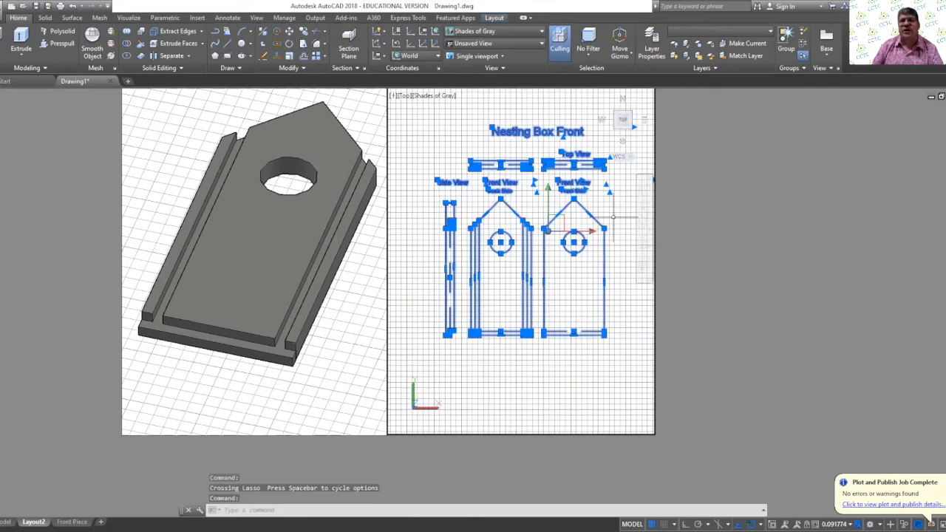
middle_click_drag(616, 229, 587, 255)
key("Escape")
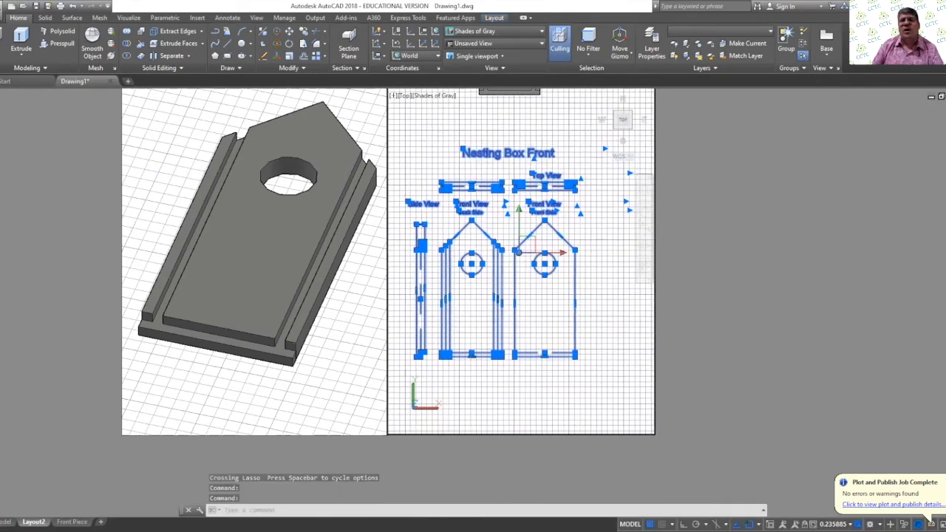
scroll(592, 221, "up", 2)
middle_click_drag(593, 226, 631, 223)
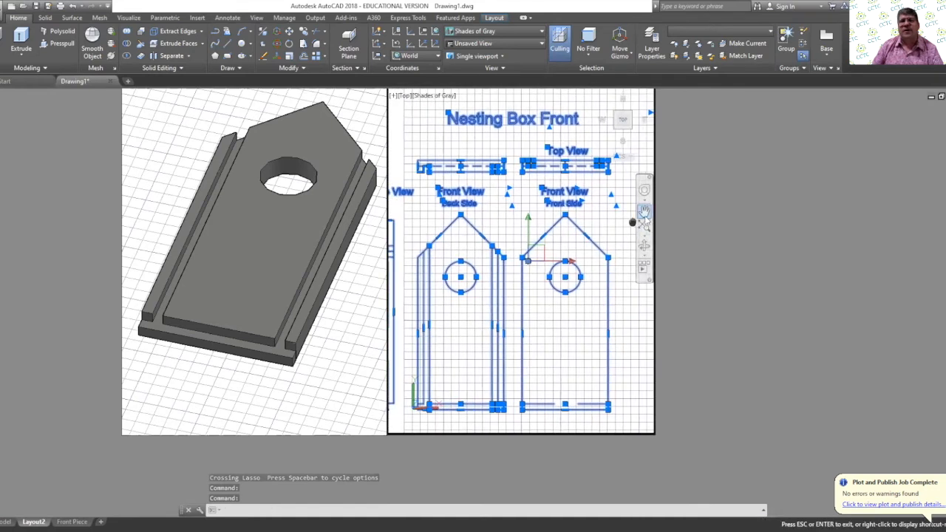
key("Escape")
middle_click_drag(528, 261, 557, 252)
key("Escape")
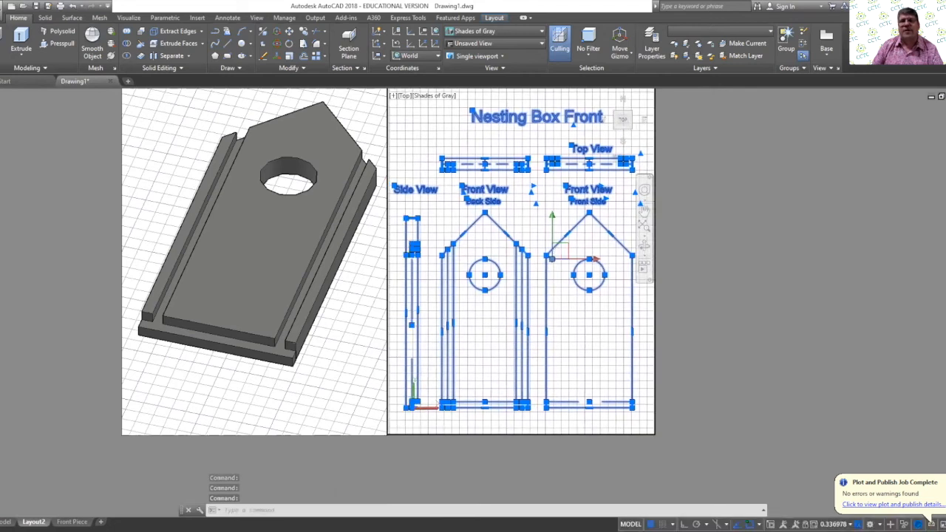
key("Escape")
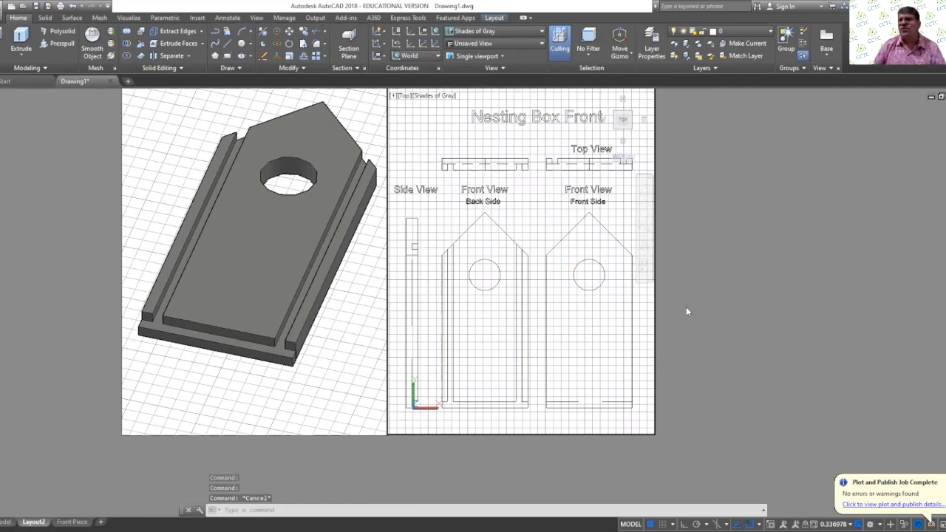
- Turn off the grid display in the right viewport
left_click(530, 427)
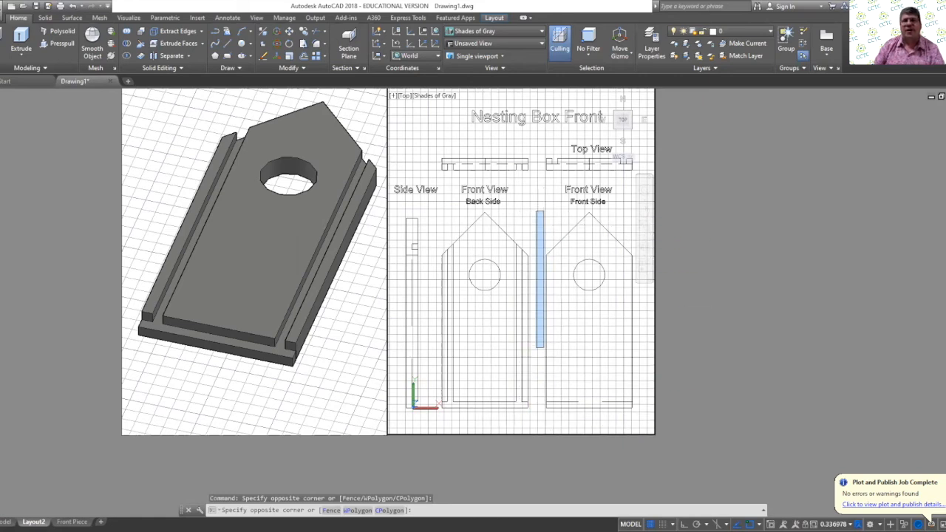
left_click(544, 212)
left_click(650, 524)
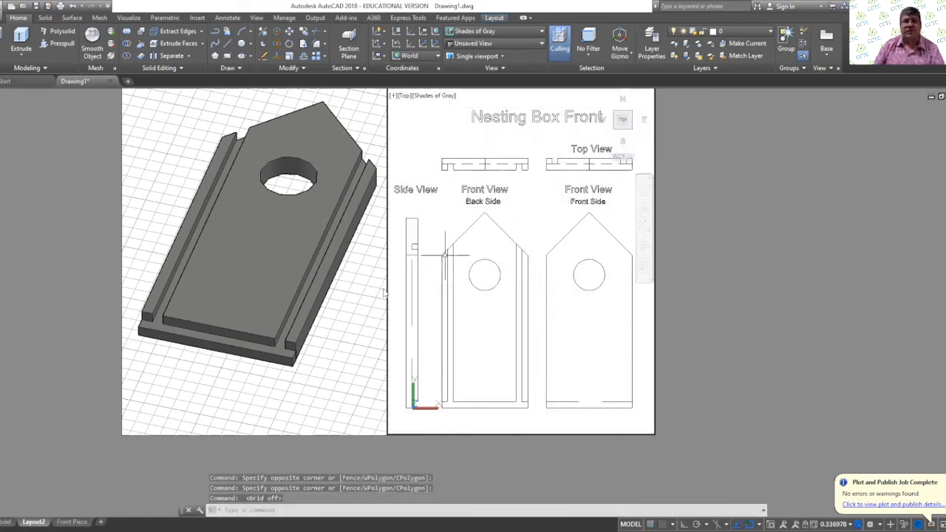
- Turn off the grid display in the left viewport with the 3D model and return to paper space
left_click(354, 337)
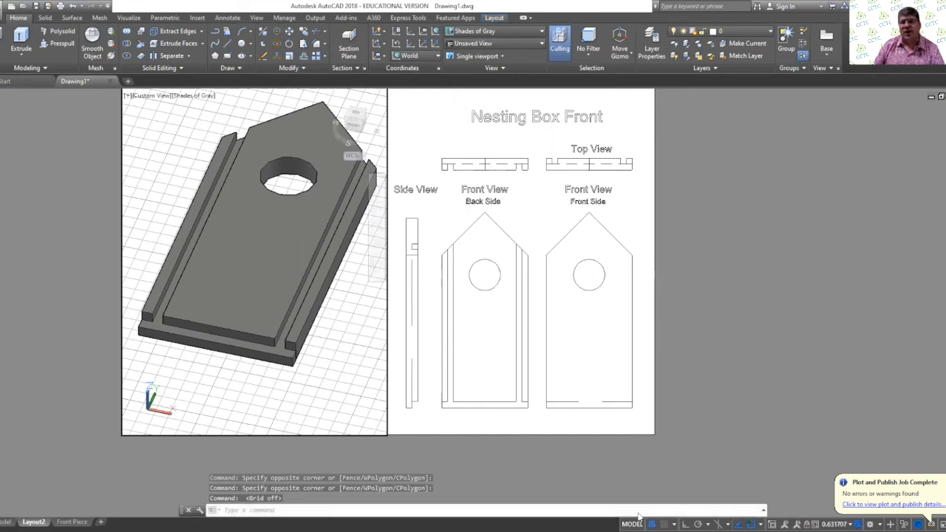
key("F7")
key("Escape")
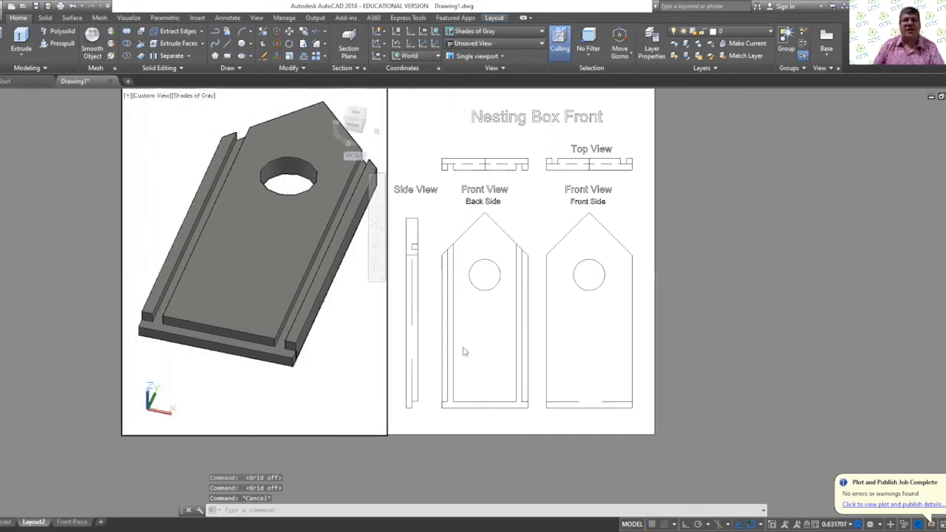
double_click(701, 332)
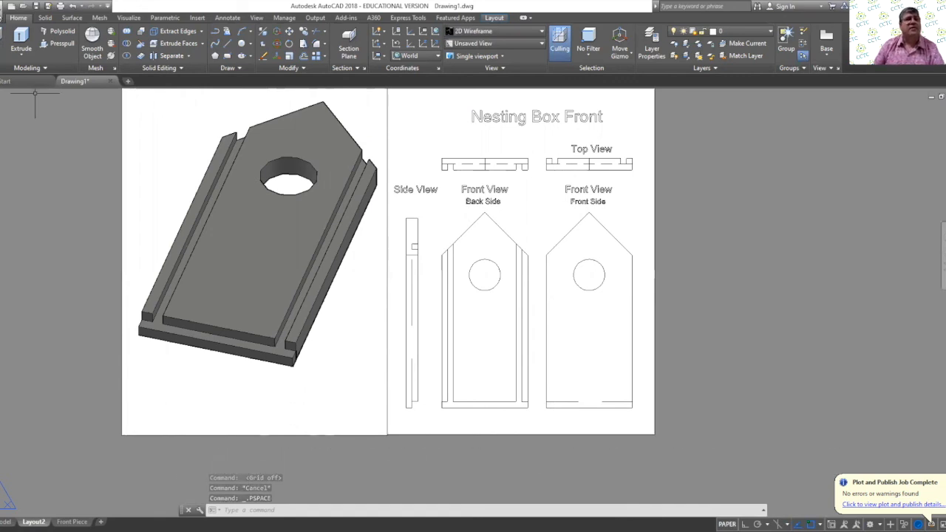
- Export the current layout as a PDF named Front View in the Hale_CADD folder
left_click(6, 6)
mouse_move(14, 183)
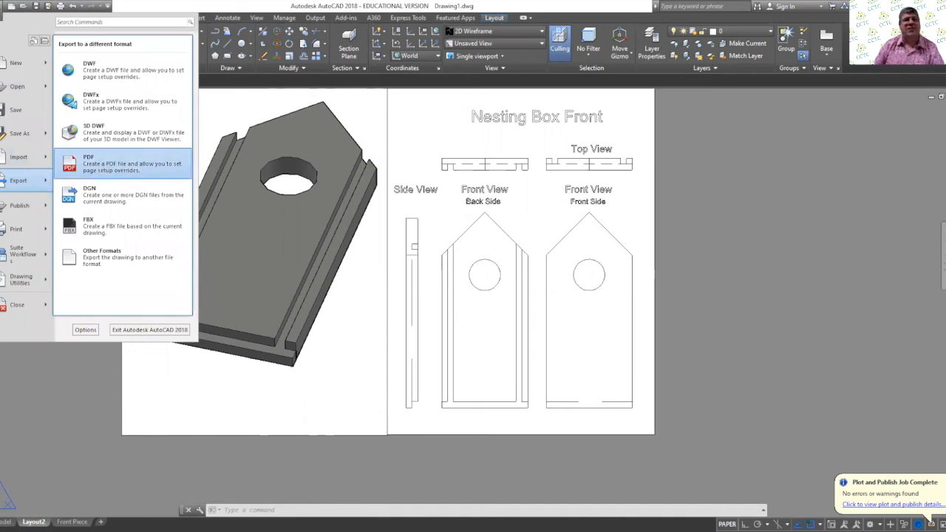
left_click(107, 164)
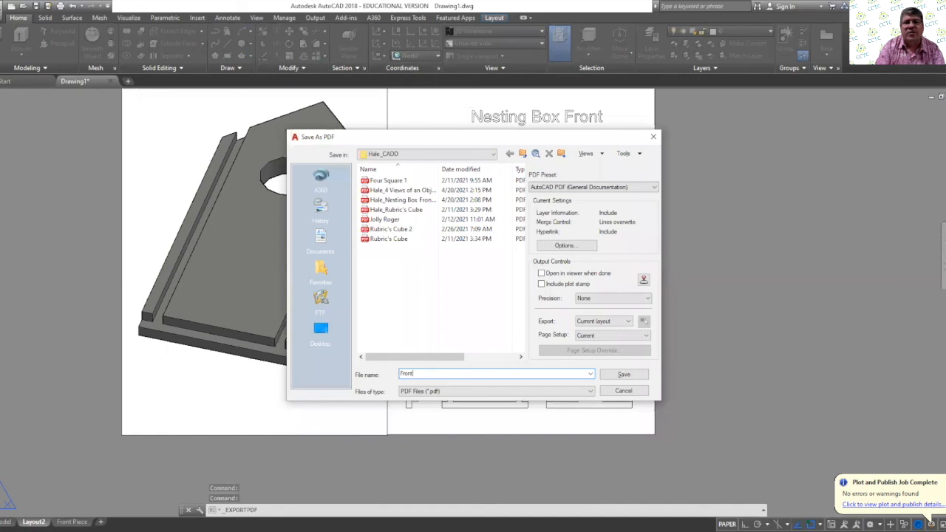
type("Front View")
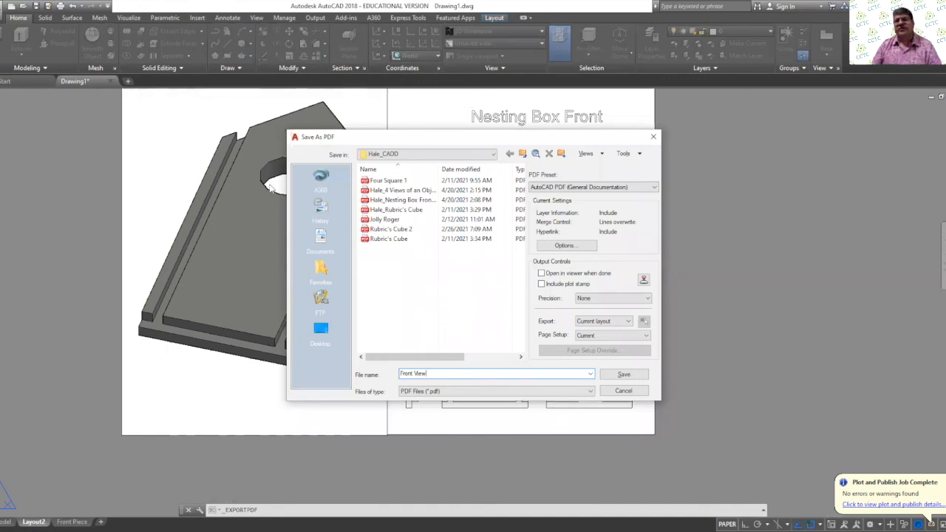
left_click(625, 374)
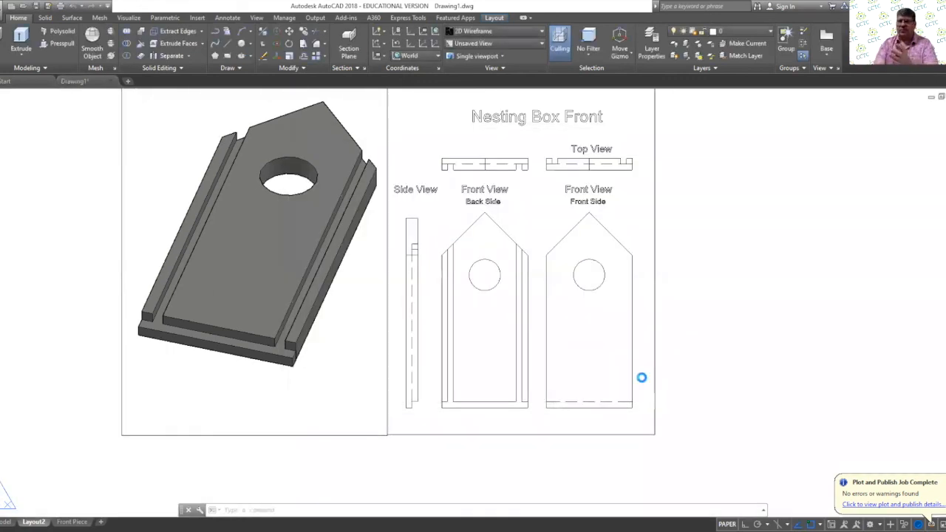